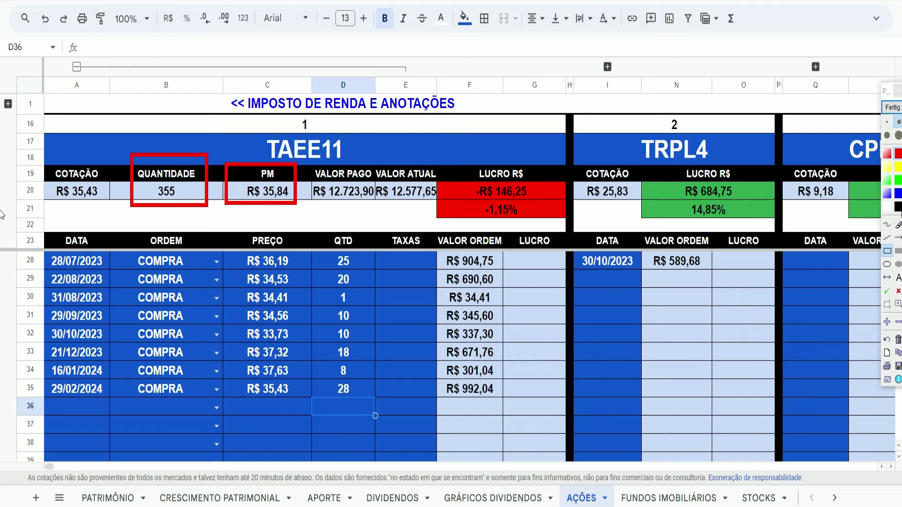
- Clear the red highlights, collapse the TAEE11 order columns and expand the BBAS3 order columns on the AÇÕES sheet
left_click(892, 108)
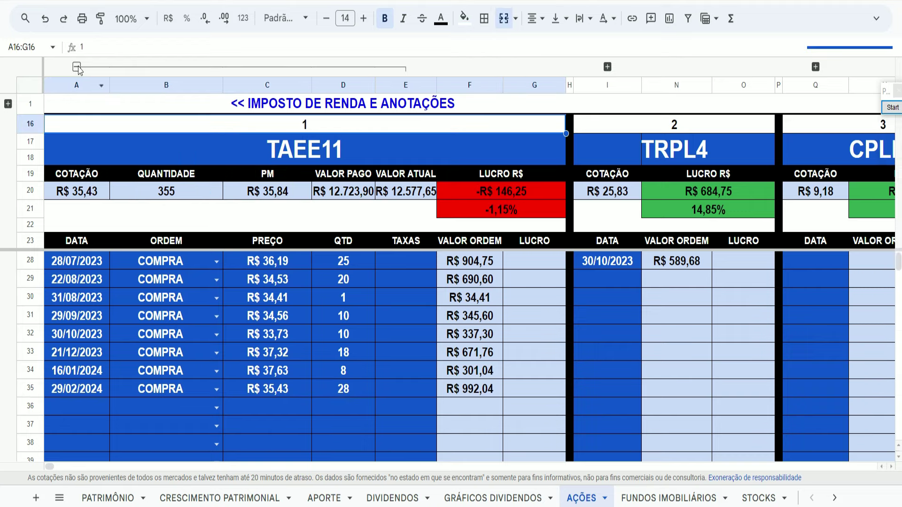
left_click(76, 67)
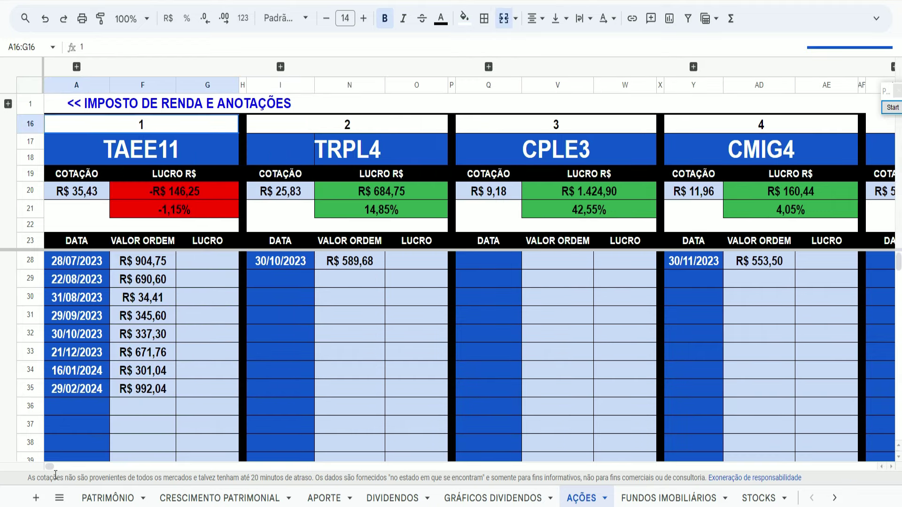
left_click_drag(51, 467, 57, 470)
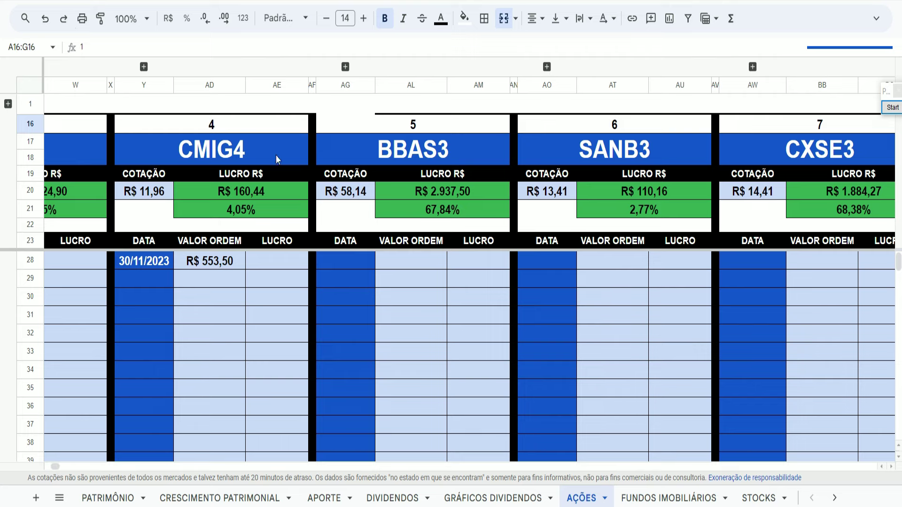
left_click(345, 67)
- Record a BBAS3 COMPRA order dated 29/02/2024 at a price of 58,14 in the first empty row
left_click(349, 309)
scroll(358, 353, "up", 2)
double_click(353, 278)
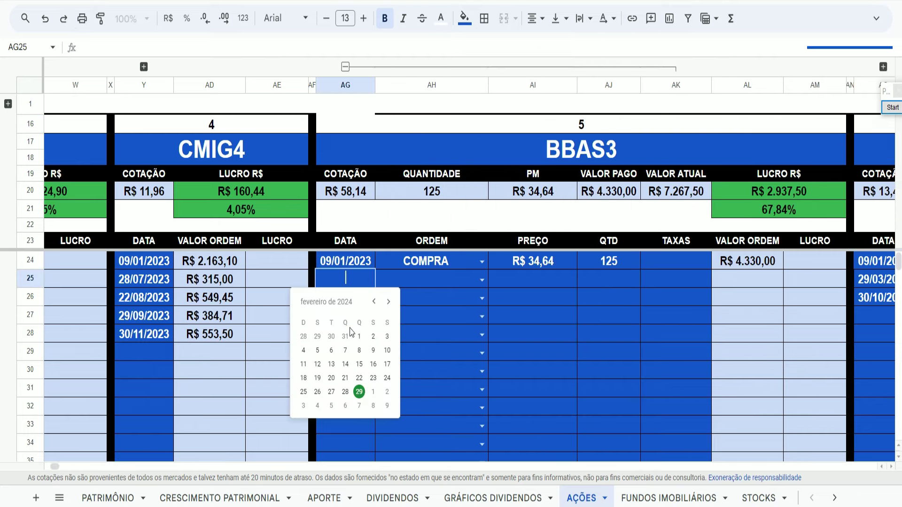
left_click(358, 396)
left_click(482, 281)
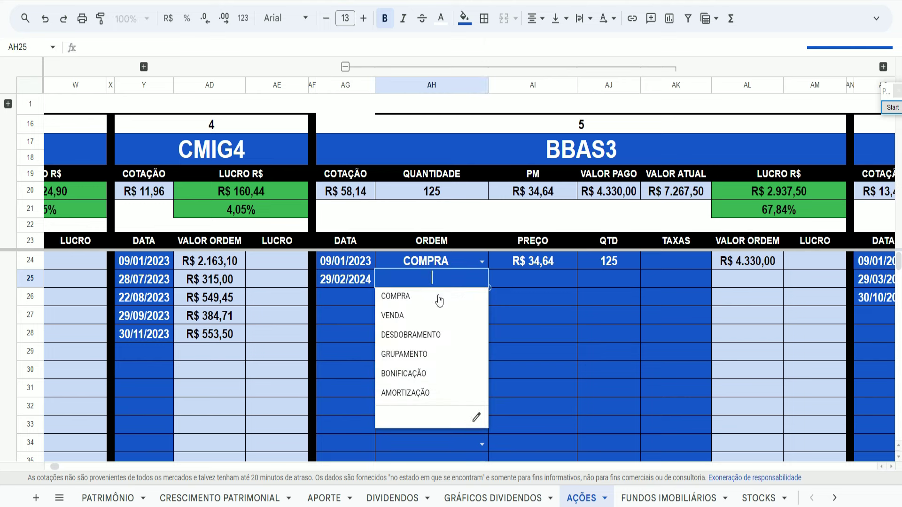
left_click(437, 296)
left_click(536, 279)
type("58,14")
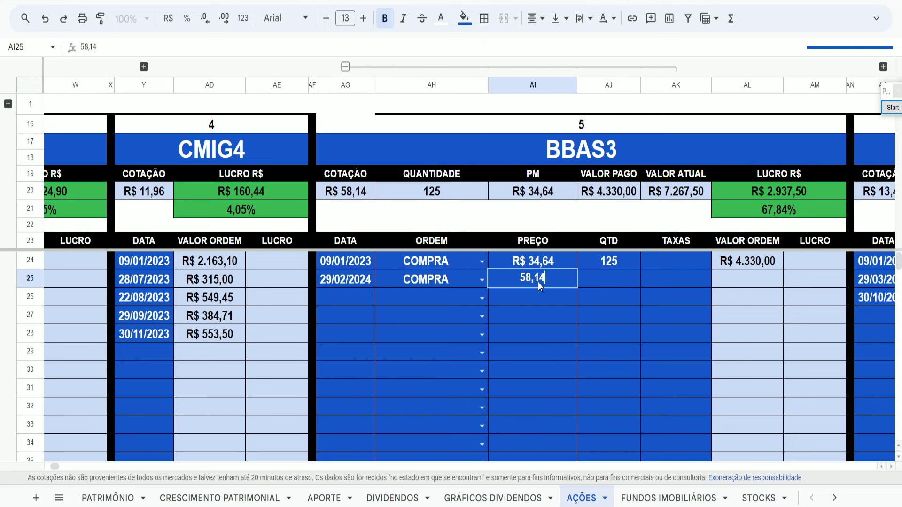
key("Return")
key("Up")
key("Right")
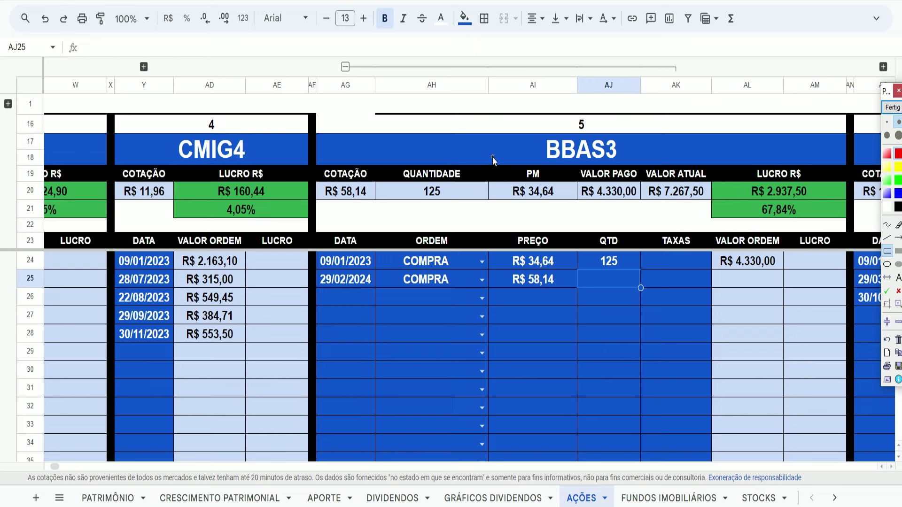
- Enter 12 as the new BBAS3 order's quantity and box the average price, order quantity and total quantity in red
left_click_drag(492, 157, 562, 209)
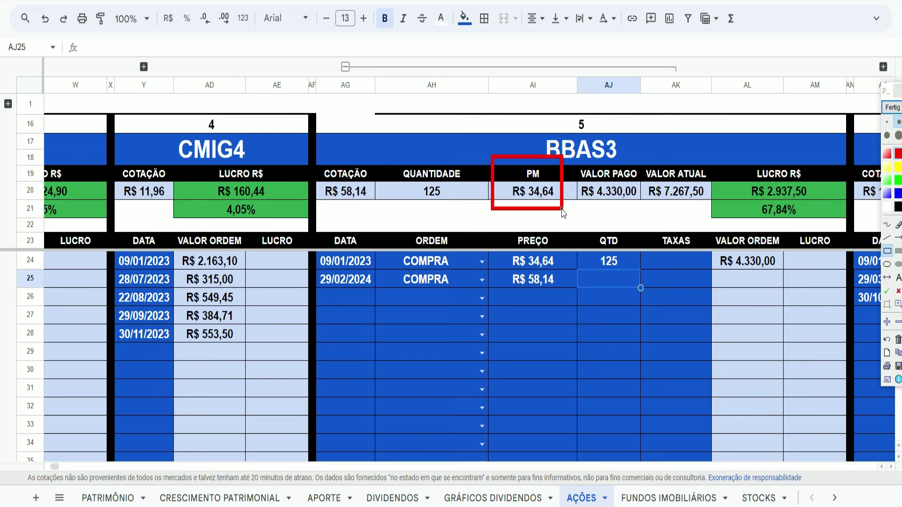
left_click(893, 109)
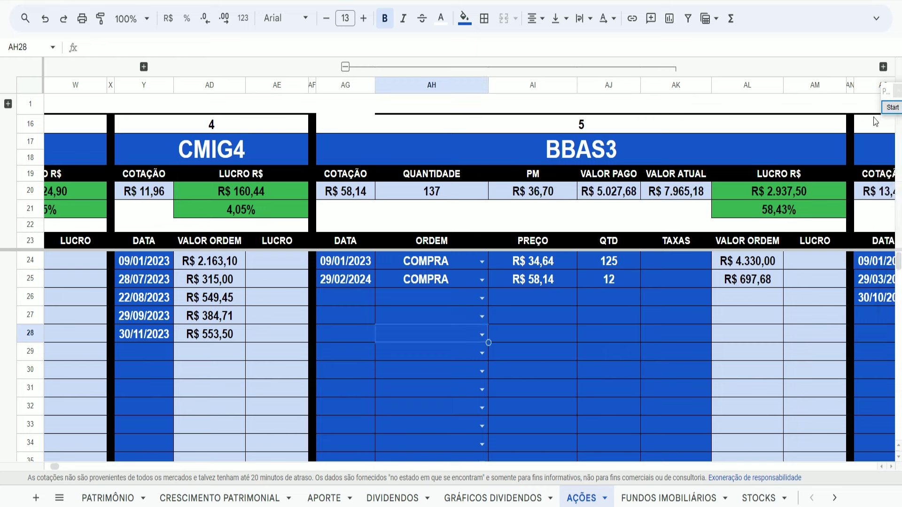
left_click(892, 107)
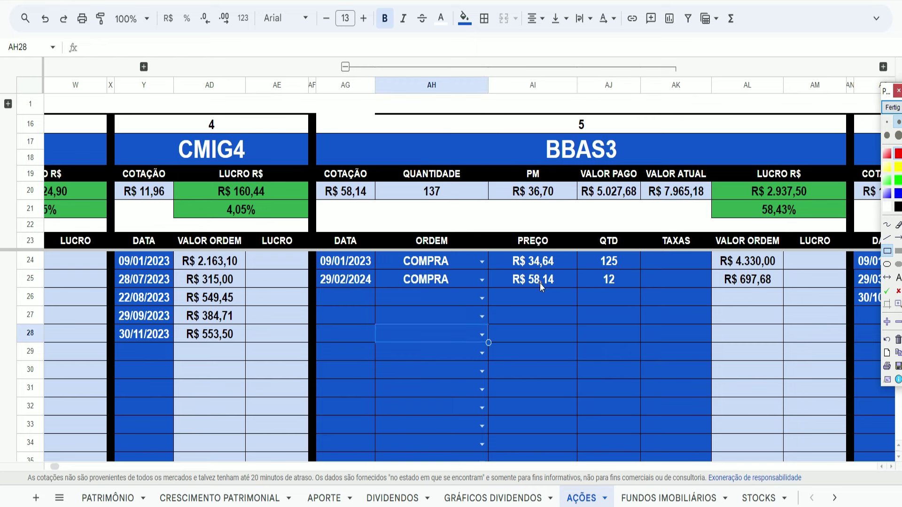
left_click_drag(591, 263, 619, 292)
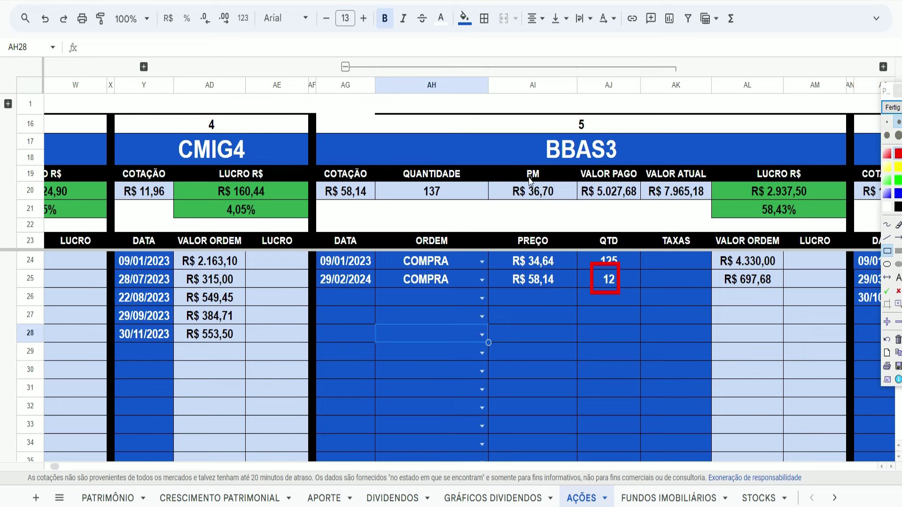
left_click_drag(502, 167, 561, 206)
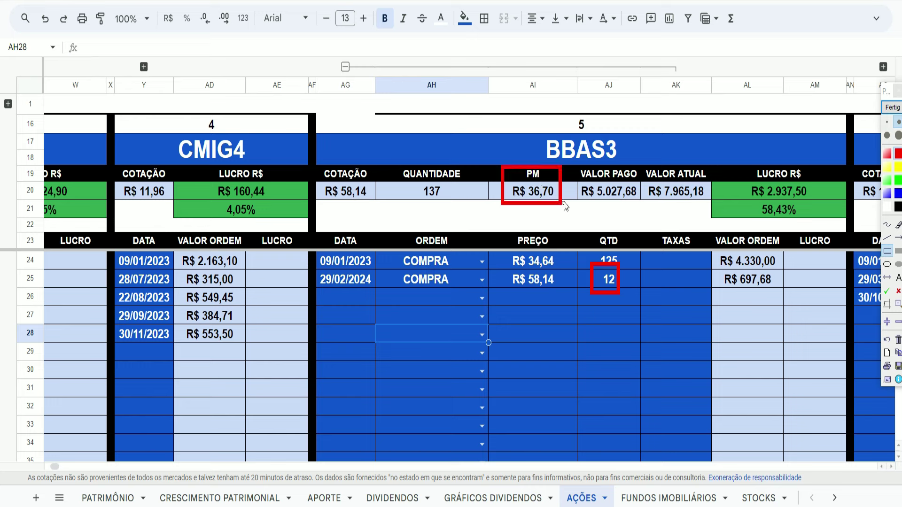
left_click_drag(398, 153, 470, 212)
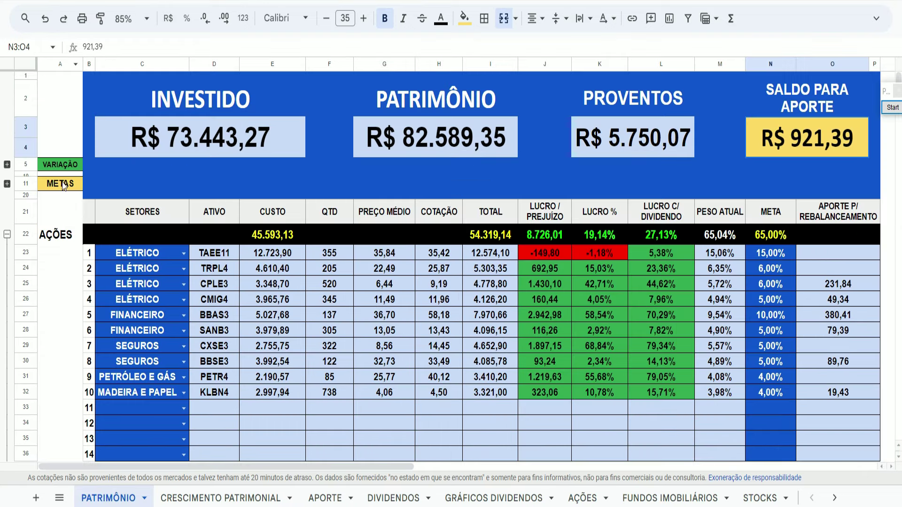
- On the PATRIMÔNIO sheet, box TAEE11's target and BBAS3's current weight and rebalancing contribution in red, replacing earlier marks
left_click(893, 107)
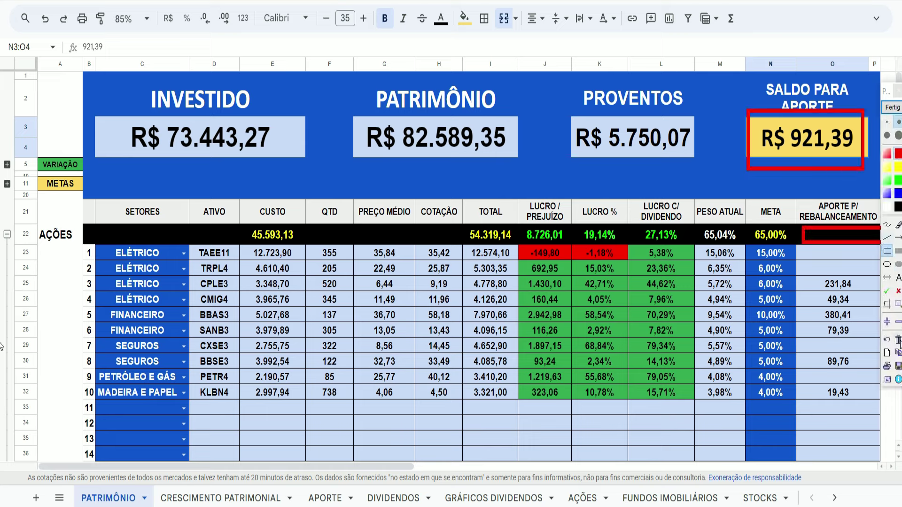
left_click(897, 339)
left_click_drag(752, 242, 799, 261)
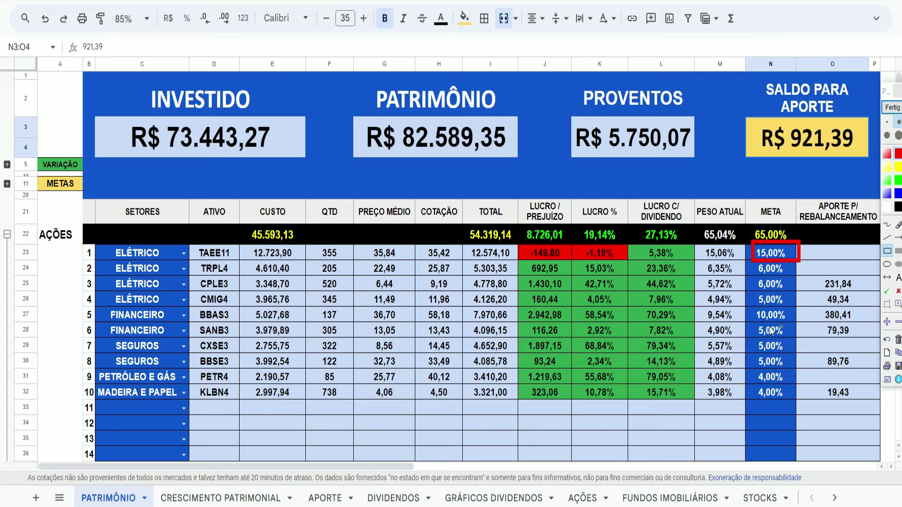
mouse_move(698, 306)
left_mouse_down()
mouse_move(731, 331)
mouse_move(735, 325)
left_mouse_up()
mouse_move(812, 305)
left_mouse_down()
mouse_move(858, 331)
mouse_move(856, 324)
left_mouse_up()
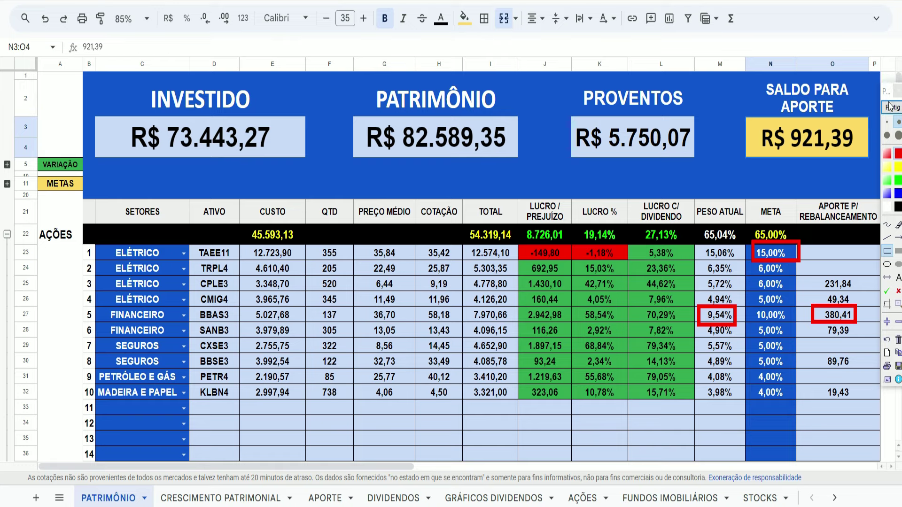
key("Escape")
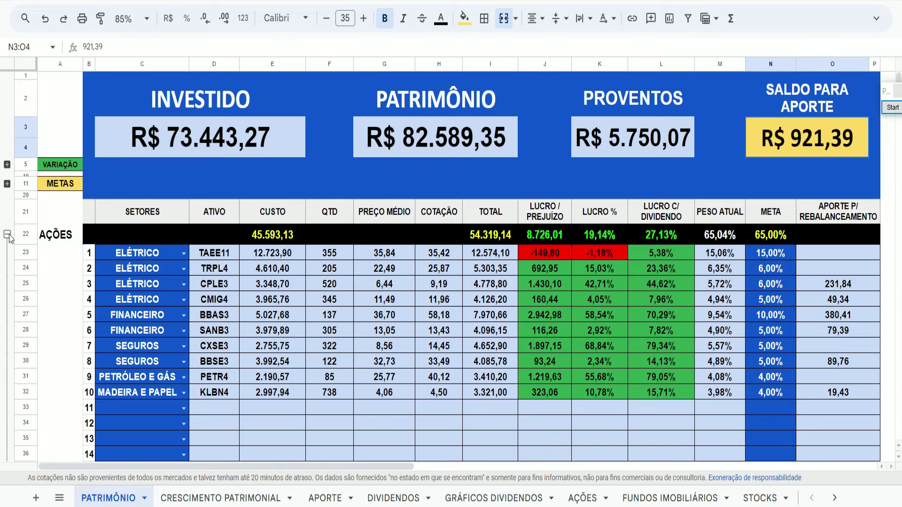
- Collapse the AÇÕES group and expand the FIIS group in the PATRIMÔNIO table
left_click(6, 233)
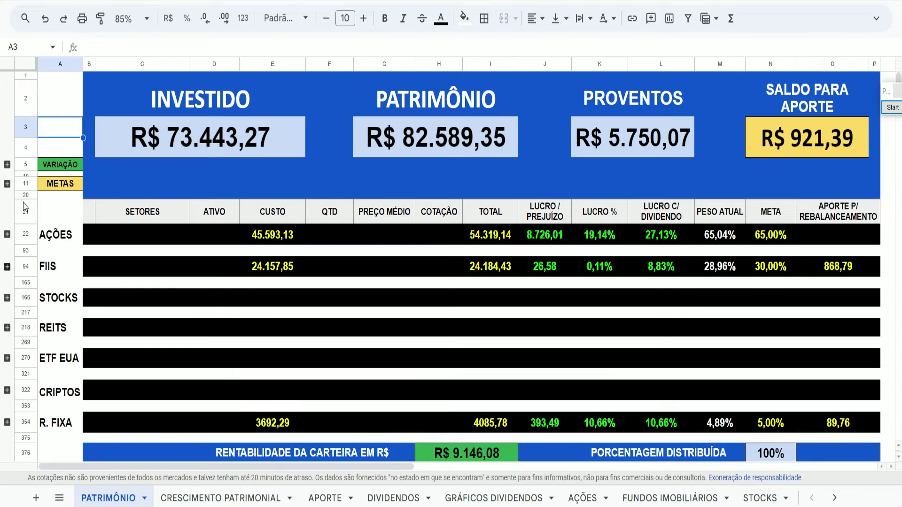
left_click(6, 266)
- Mark HCTR11's ticker, META and PESO ATUAL with red boxes, and exit the annotation mode
key("ctrl+alt+g")
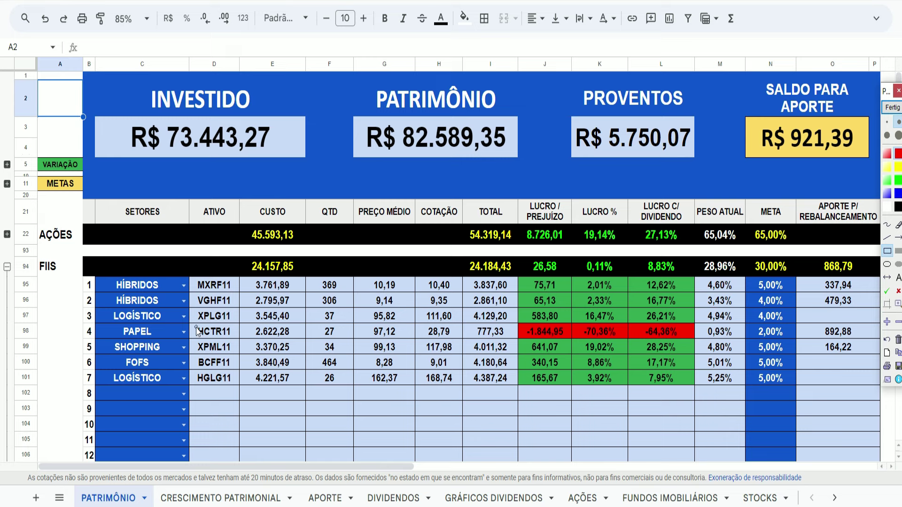
left_click_drag(190, 324, 238, 339)
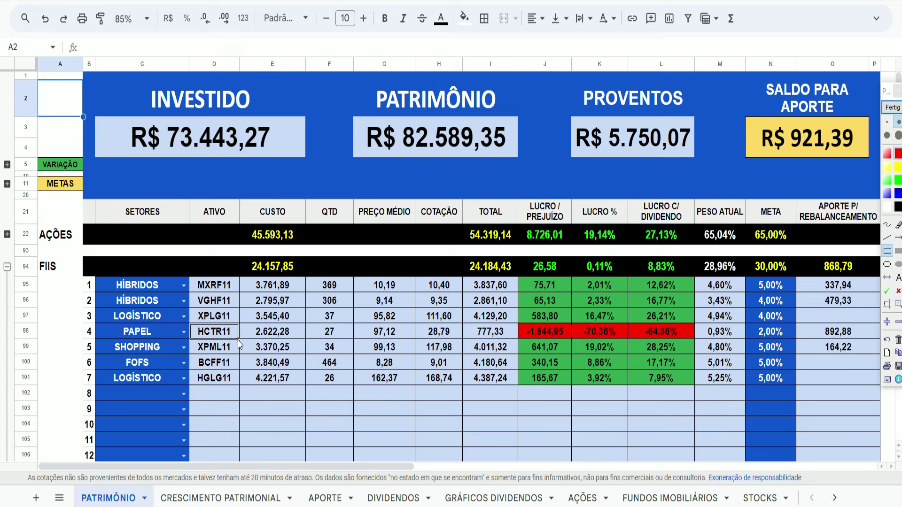
left_click_drag(238, 342, 238, 342)
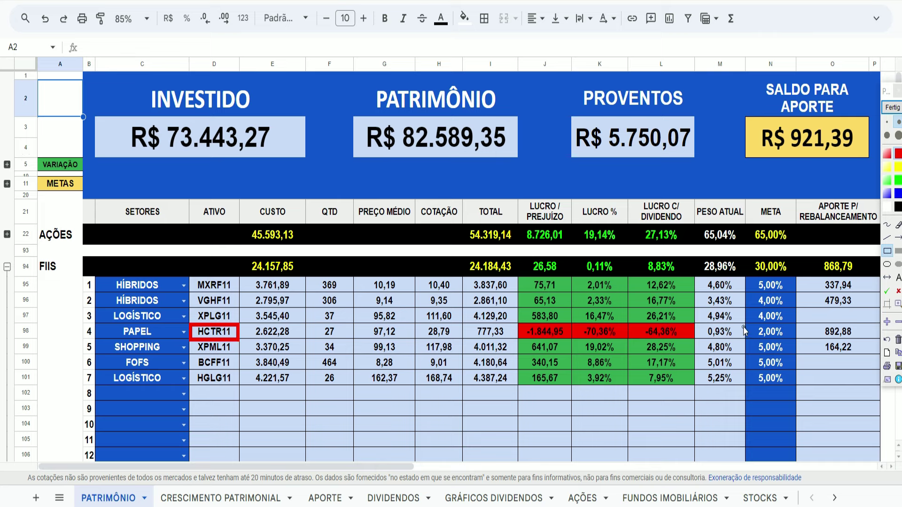
left_click_drag(746, 322, 791, 342)
mouse_move(697, 321)
left_mouse_down()
mouse_move(727, 346)
mouse_move(738, 341)
left_mouse_up()
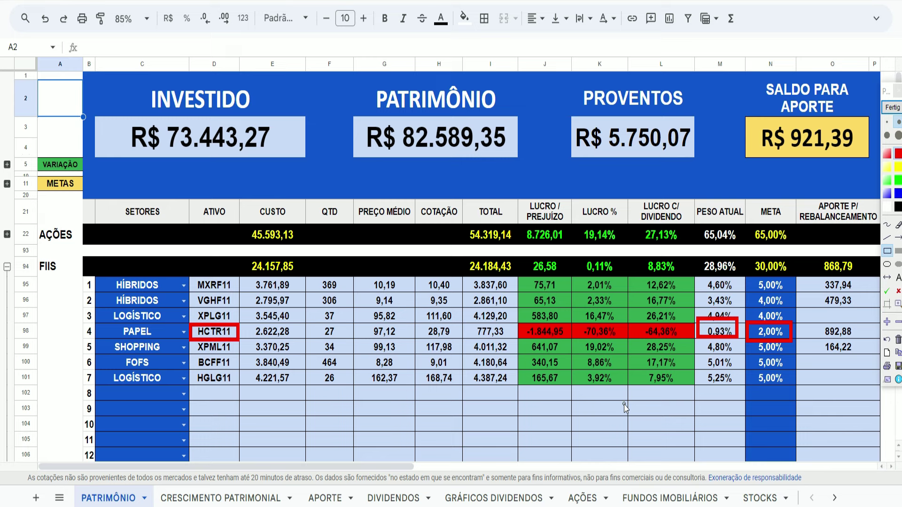
left_click(892, 107)
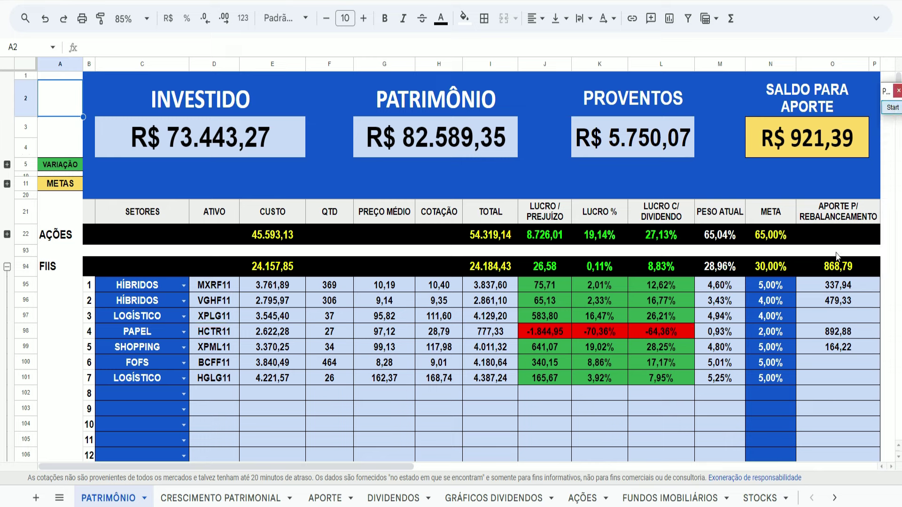
- Set VGHF11's META to 5%
left_click(782, 308)
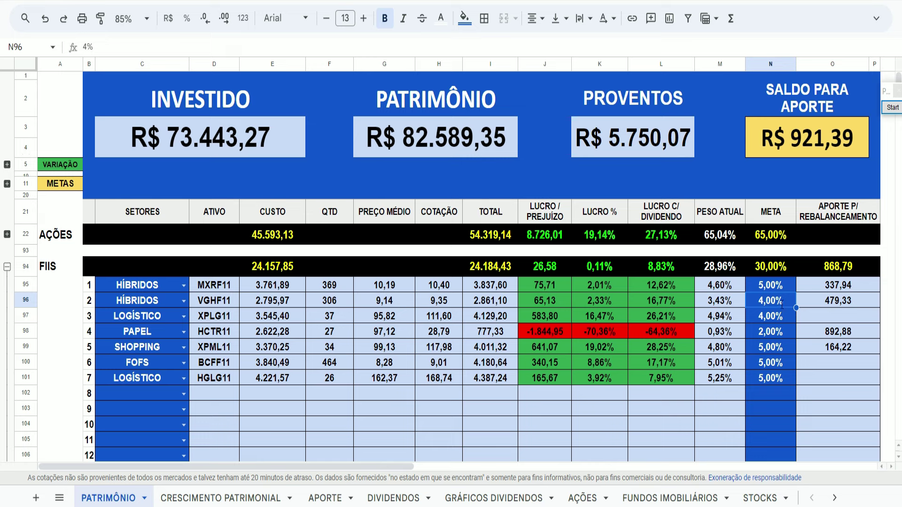
type("5")
key("Return")
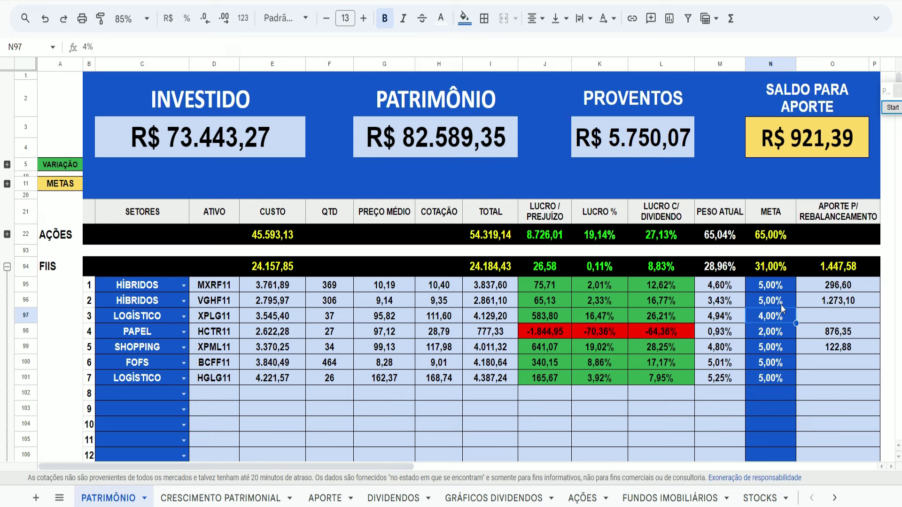
- Mark VGHF11's LUCRO % and LUCRO C/ DIVIDENDO with red boxes, and exit the annotation mode
key("Pause")
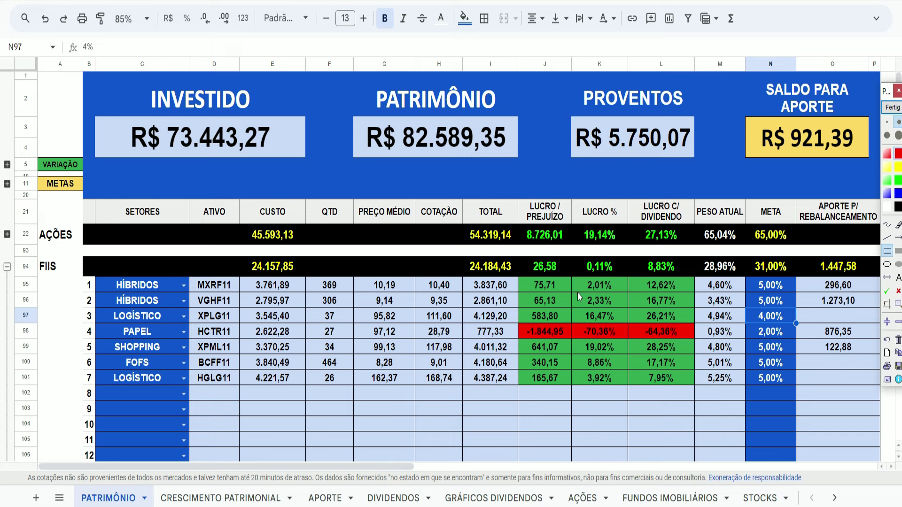
left_click_drag(624, 305, 621, 307)
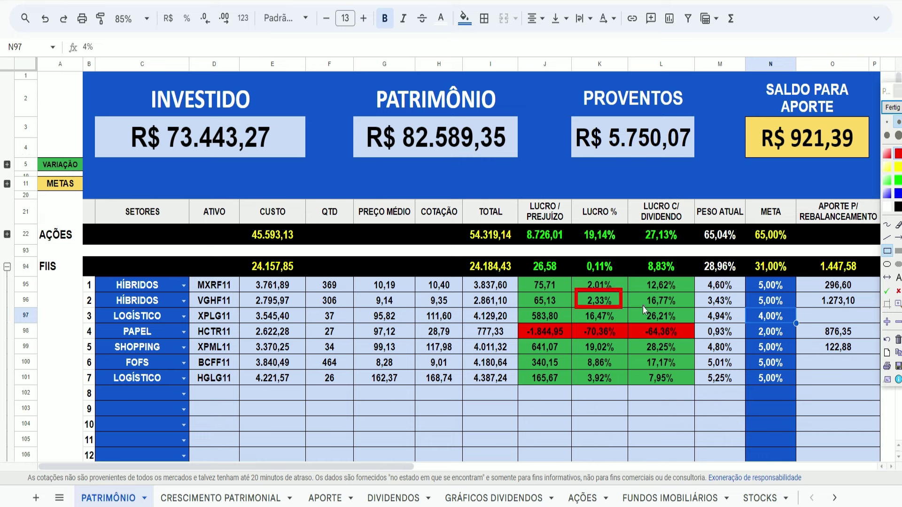
left_click_drag(676, 309, 684, 310)
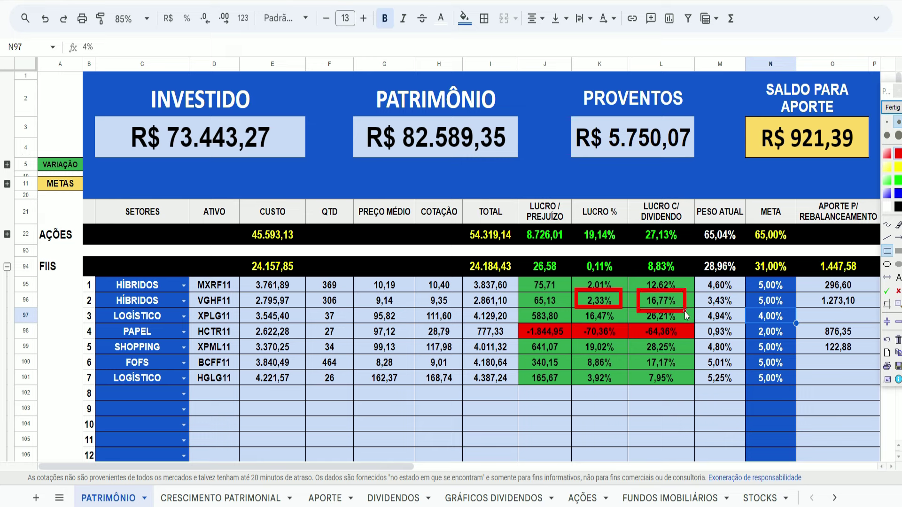
left_click(890, 108)
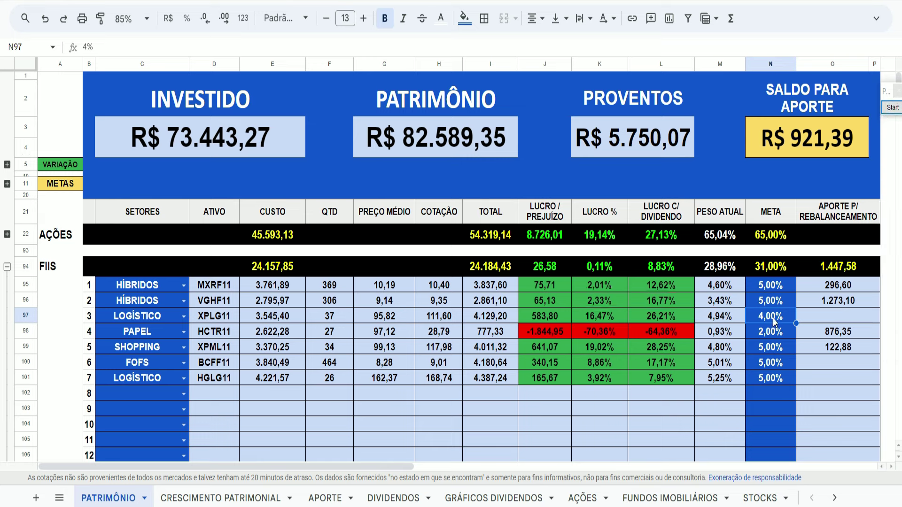
- Set XPLG11's META to 5% and clear HCTR11's META
type("5")
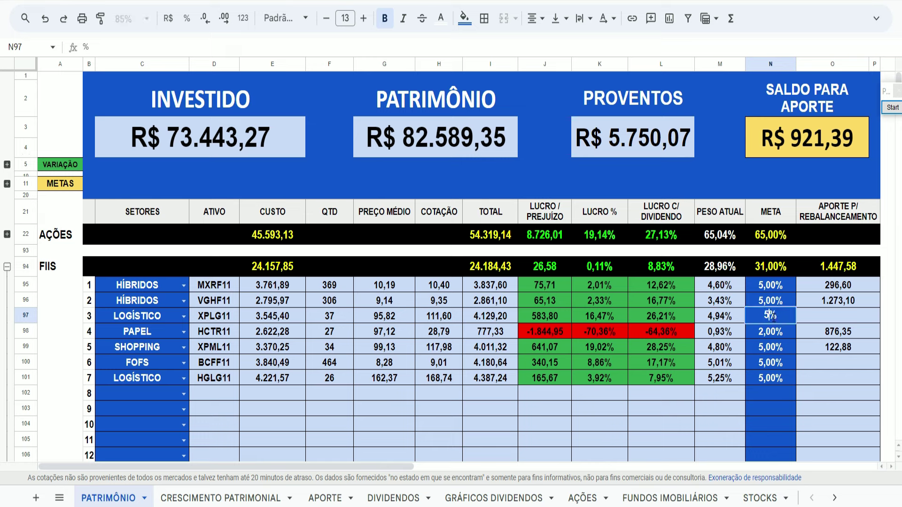
key("Return")
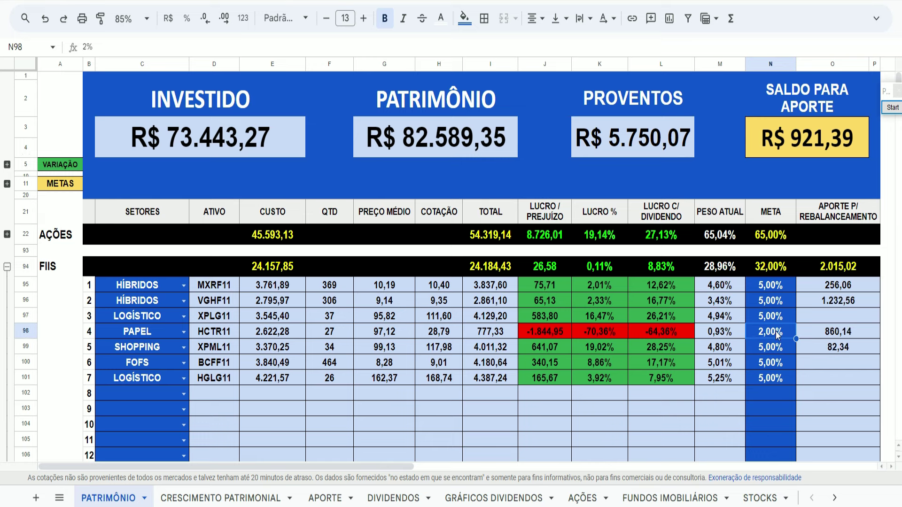
key("BackSpace")
key("Return")
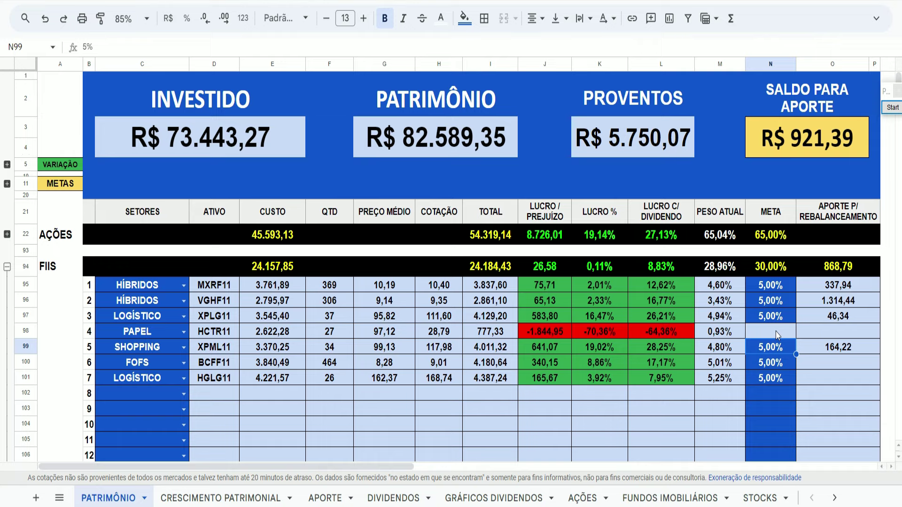
- Open the FUNDOS IMOBILIÁRIOS sheet and expand the XPLG11 order columns
left_click(669, 498)
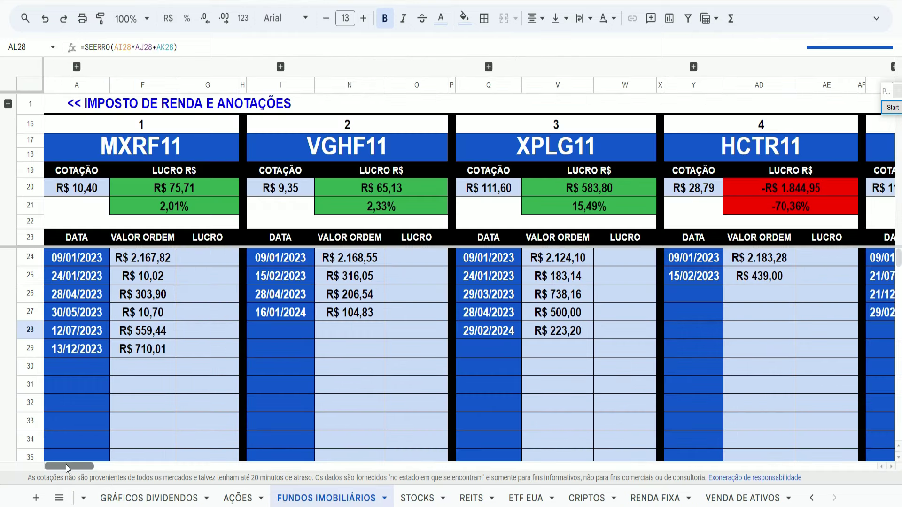
left_click_drag(68, 466, 82, 469)
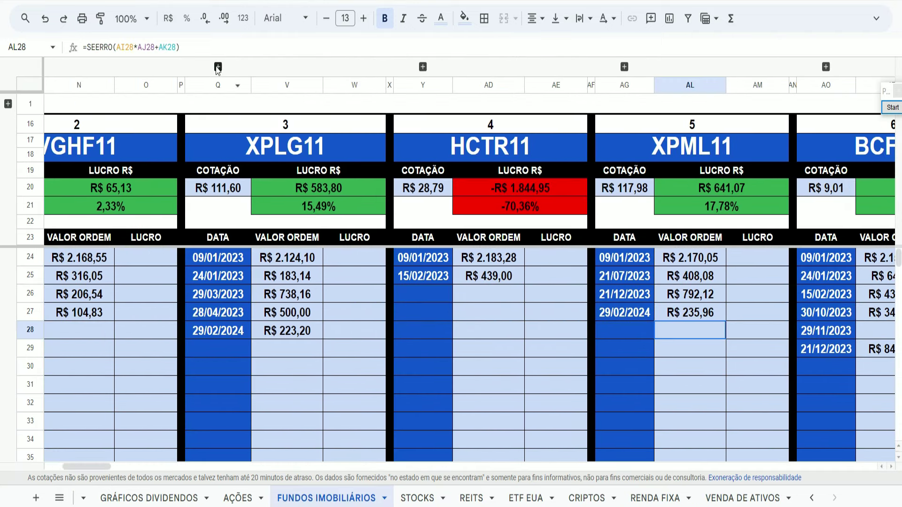
left_click(218, 66)
left_click(221, 104)
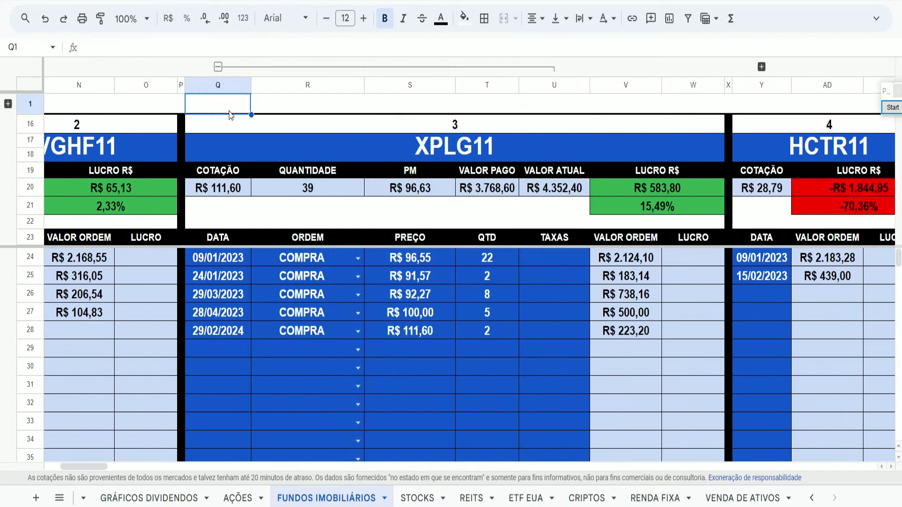
- Mark XPLG11's 29/02/2024 purchase price, QUANTIDADE and PM with red boxes, and collapse its order columns
left_click(892, 107)
left_click_drag(378, 318, 437, 346)
left_click_drag(266, 145, 346, 206)
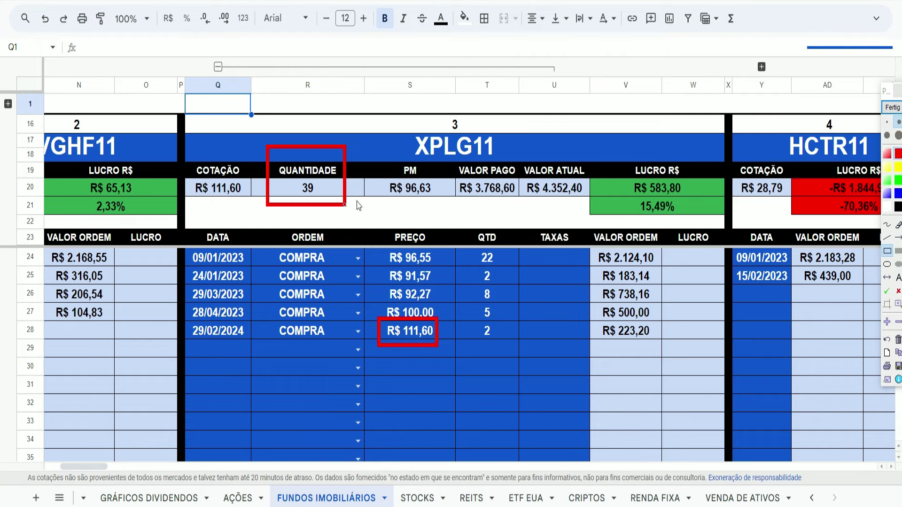
left_click_drag(369, 150, 440, 207)
left_click(217, 67)
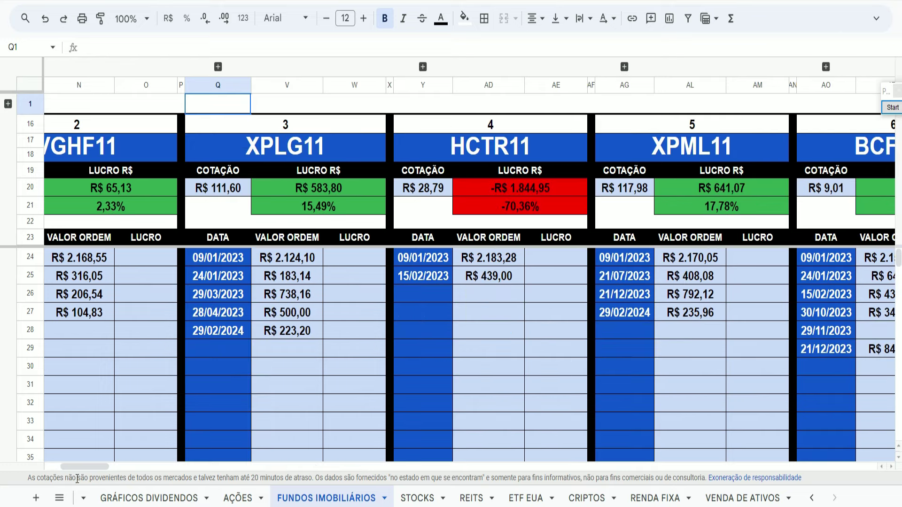
- Expand XPML11's order columns and mark in red its 29/02/2024 purchase price and MXRF11's price and quantity for that date
left_click_drag(80, 467, 100, 468)
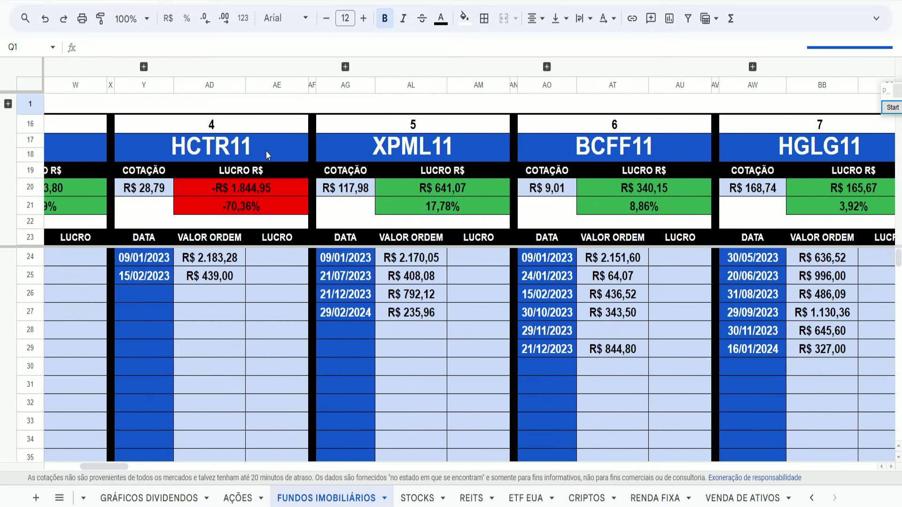
left_click(345, 67)
left_click(432, 402)
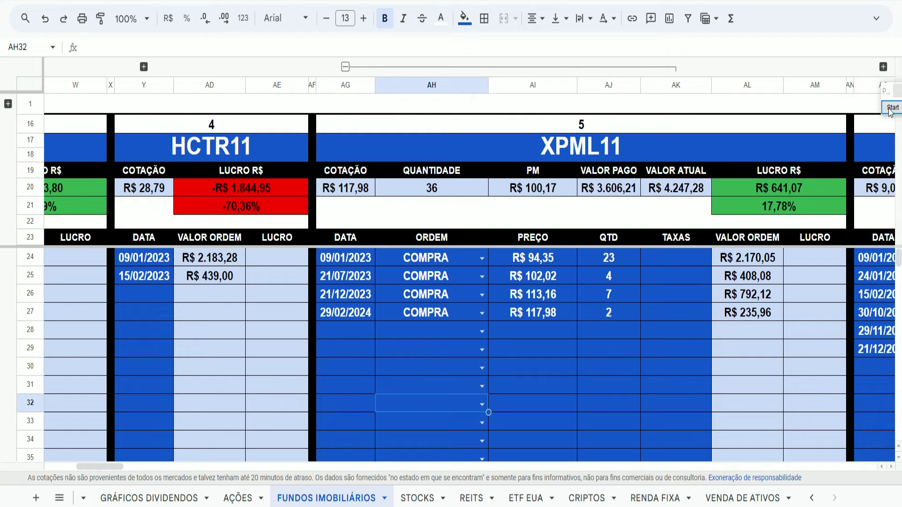
left_click_drag(504, 302, 561, 321)
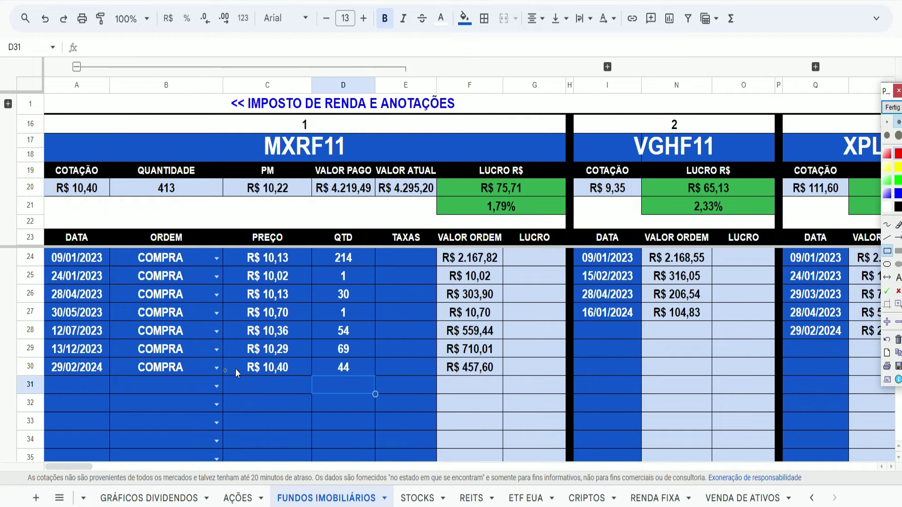
left_click_drag(240, 355, 298, 377)
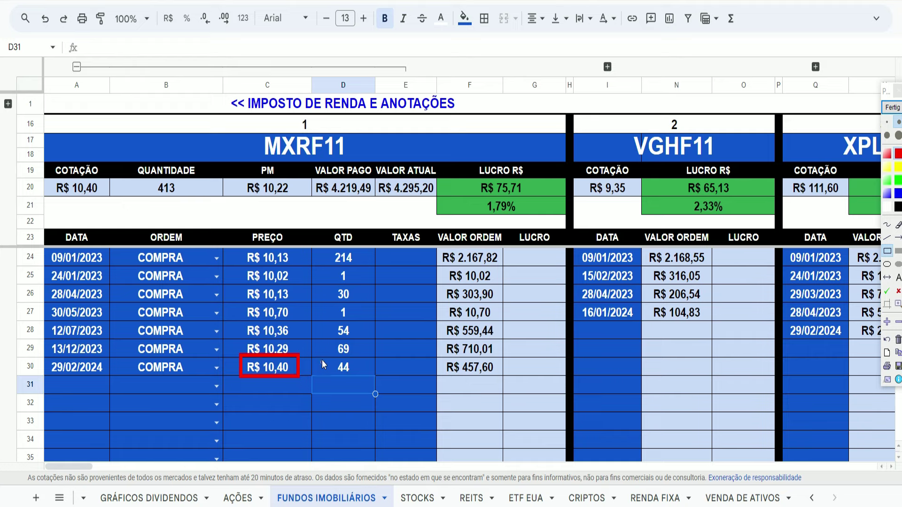
left_click_drag(362, 375, 362, 376)
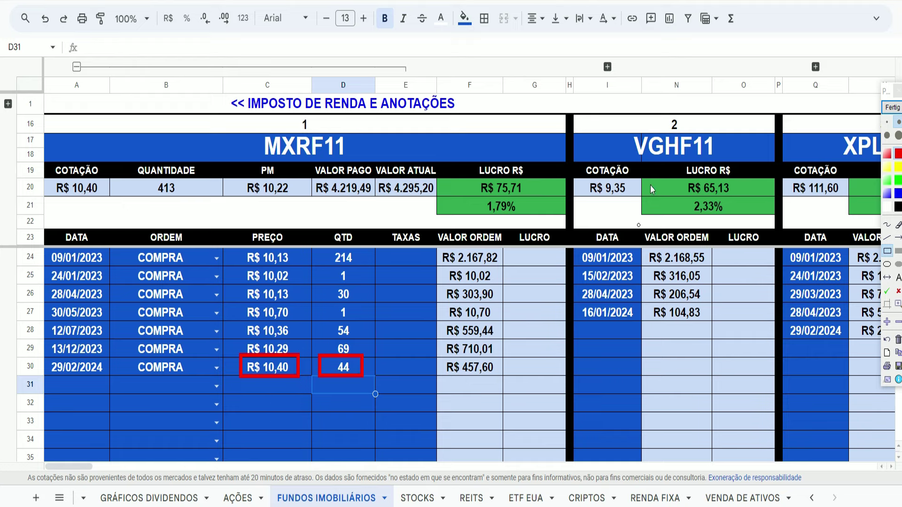
- On the PATRIMÔNIO sheet, mark SALDO PARA APORTE and the PESO ATUAL and META of AÇÕES and FIIS in red, and exit the annotation mode
mouse_move(751, 114)
left_mouse_down()
mouse_move(803, 169)
mouse_move(853, 169)
left_mouse_up()
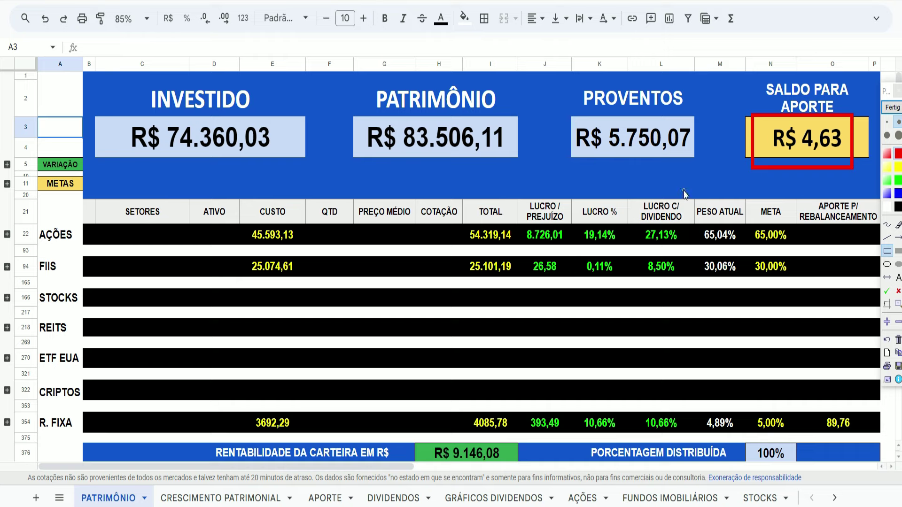
mouse_move(683, 190)
left_mouse_down()
mouse_move(736, 299)
mouse_move(794, 298)
left_mouse_up()
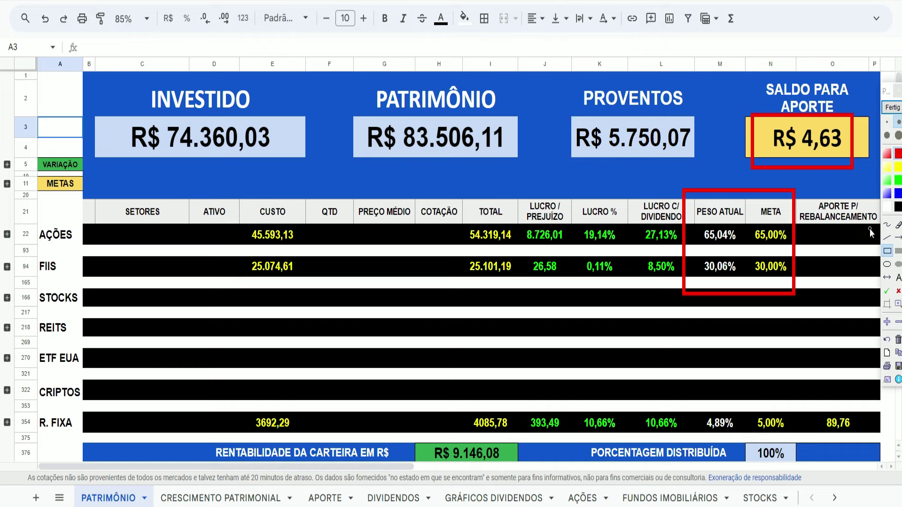
left_click(892, 107)
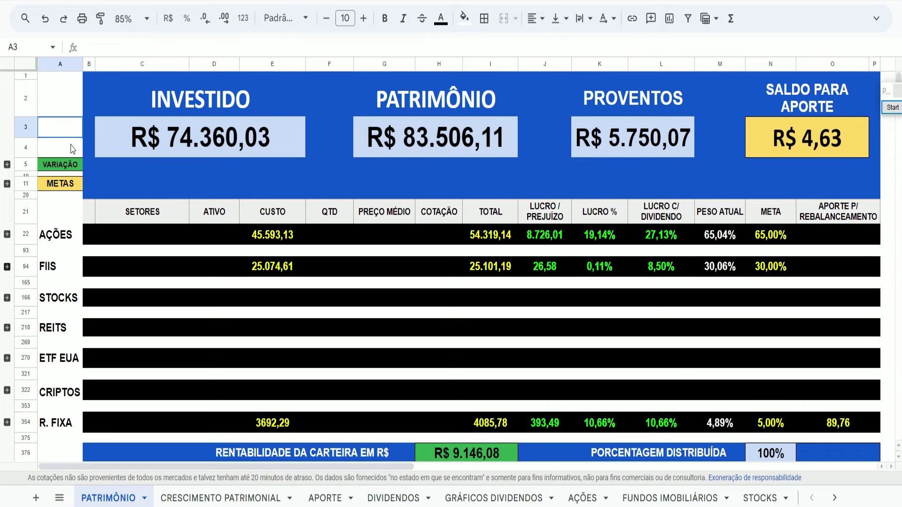
- Expand the FIIS group and mark the PESO ATUAL values of MXRF11, XPLG11 and XPML11 with red boxes
left_click(7, 266)
left_click(56, 90)
left_click(891, 107)
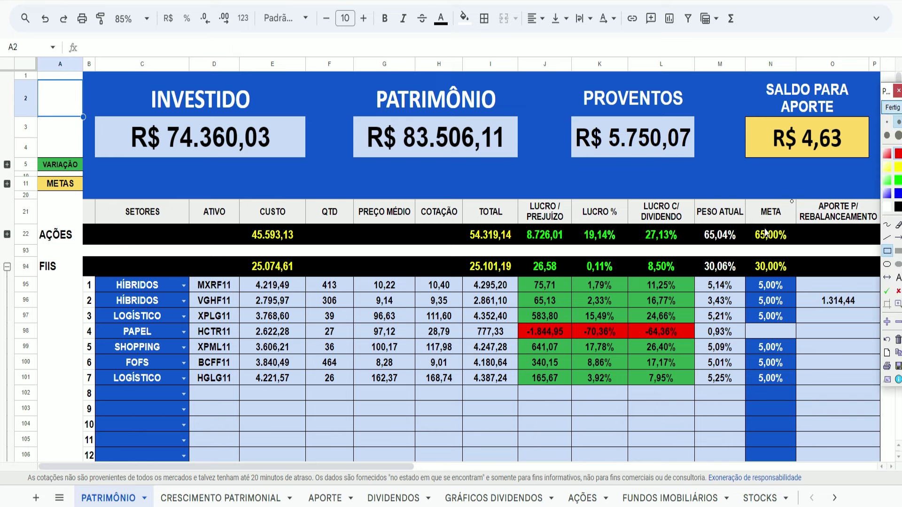
mouse_move(699, 274)
left_mouse_down()
mouse_move(737, 301)
mouse_move(713, 344)
mouse_move(743, 363)
left_mouse_up()
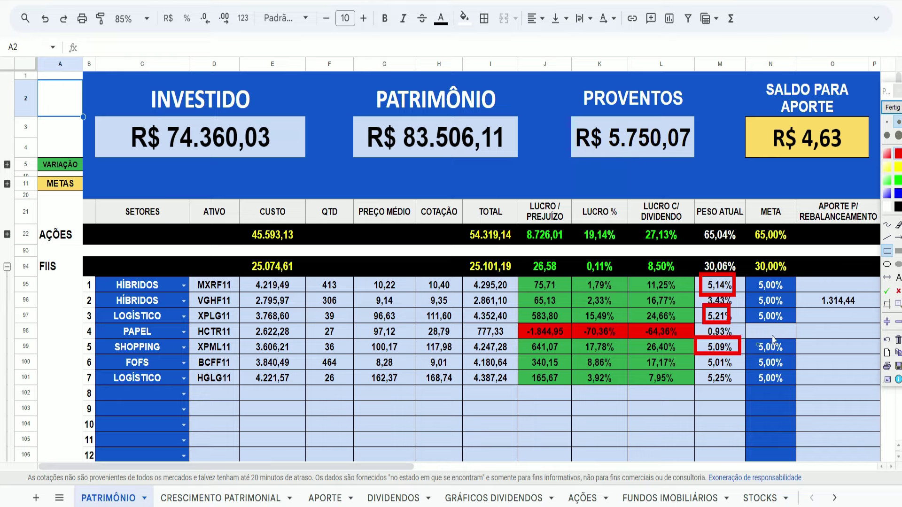